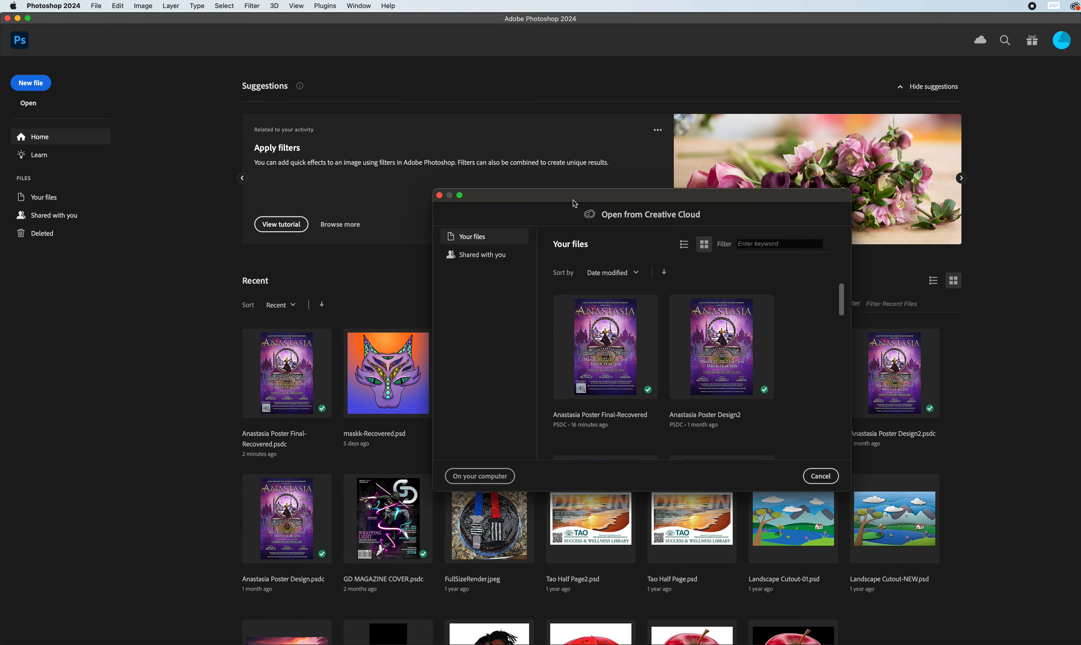
Open relax_hawaii-1.jpg from the computer's Downloads folder.
left_click(481, 477)
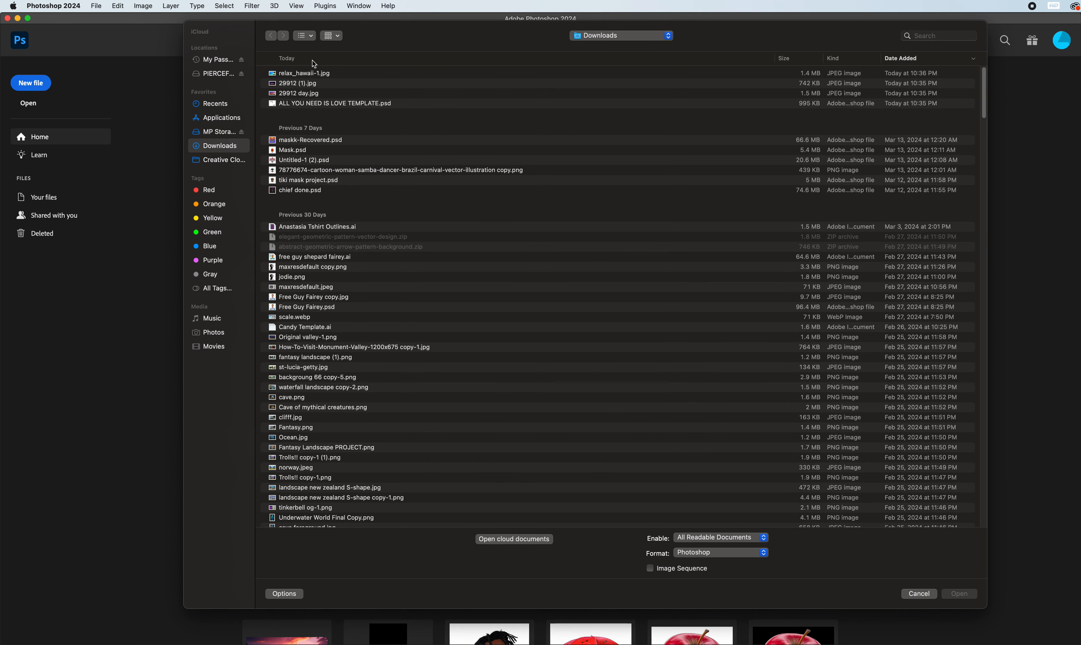
left_click(301, 75)
left_click(969, 594)
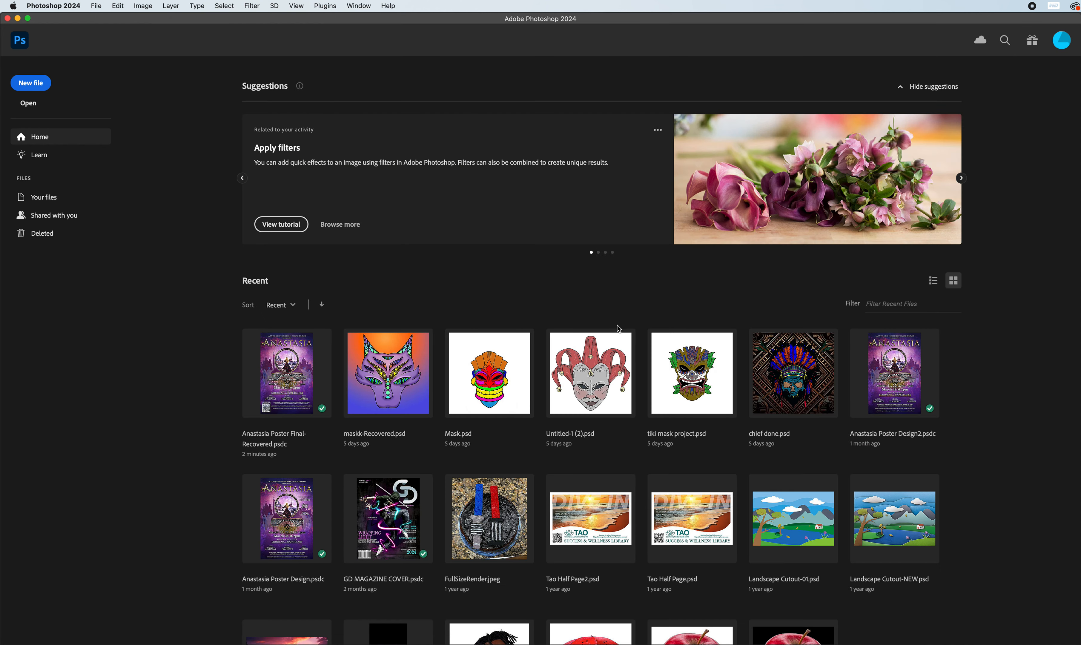
key("super+equal")
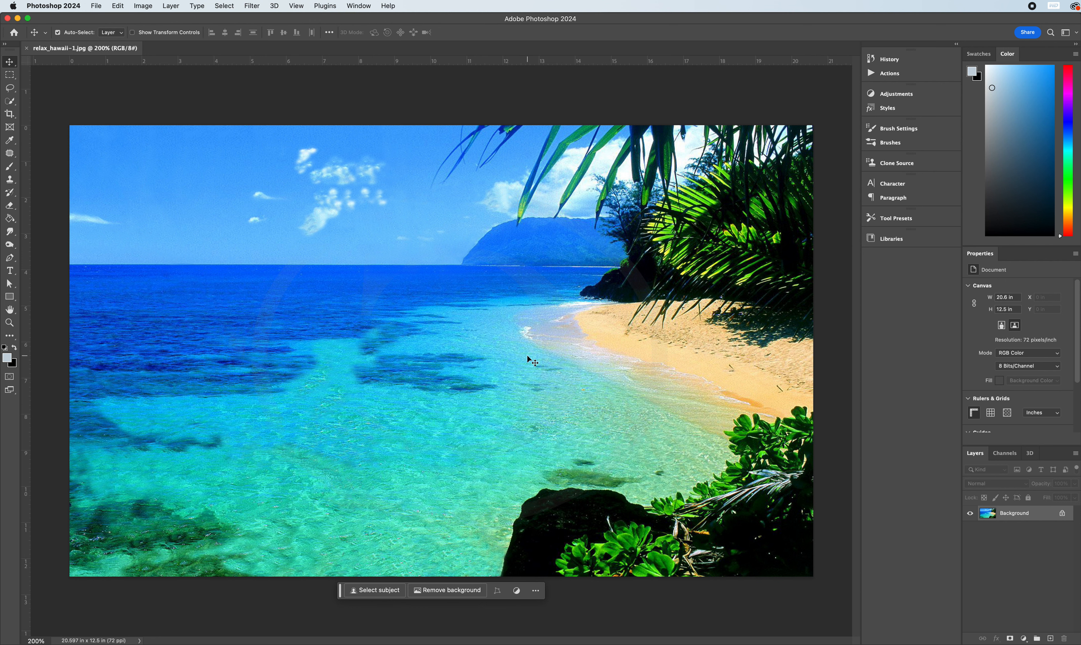
Duplicate the unlocked background photo layer and desaturate the copy to black and white.
left_click(1062, 515)
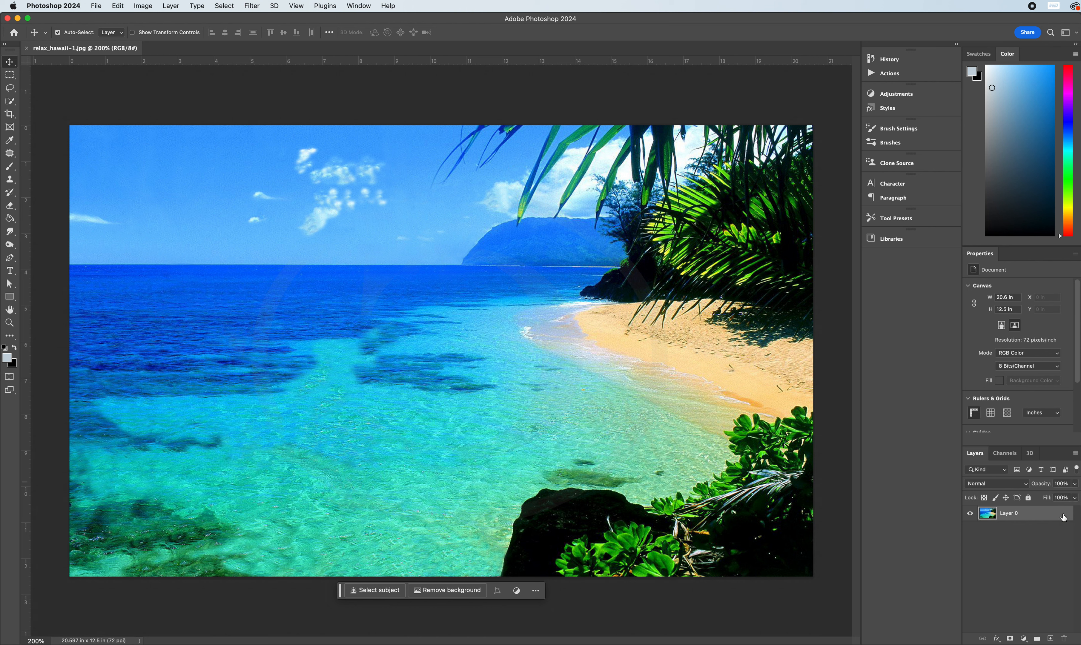
right_click(1034, 520)
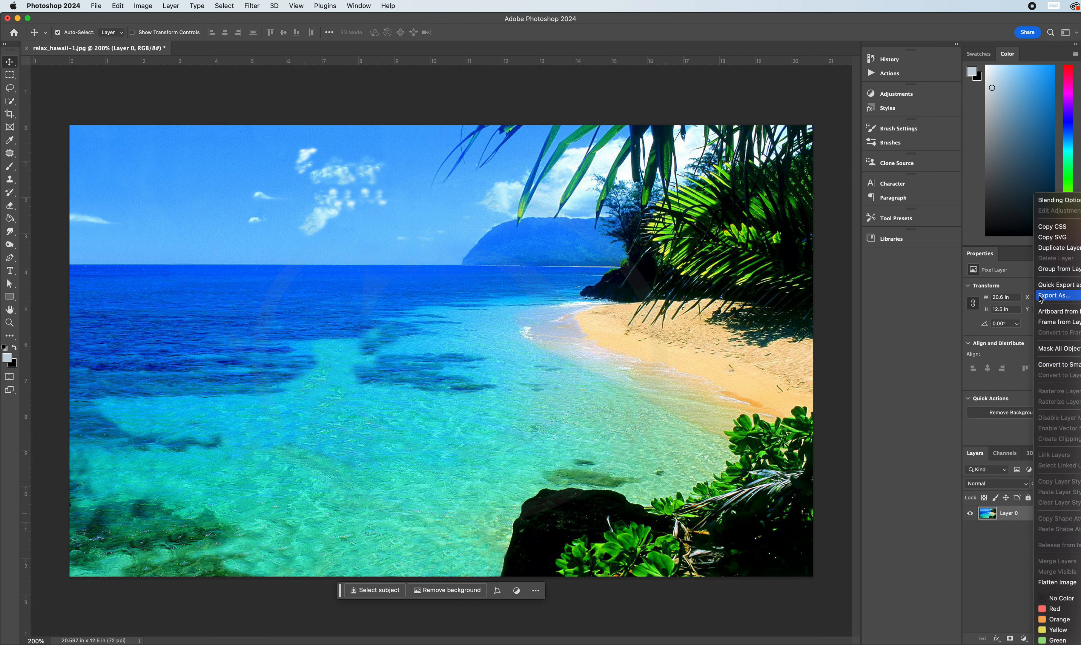
left_click(1047, 248)
key("Return")
key("super+shift+u")
Add a new layer above the desaturated copy and fill it with white (ffffff) using the Paint Bucket.
left_click(1050, 639)
left_click(10, 219)
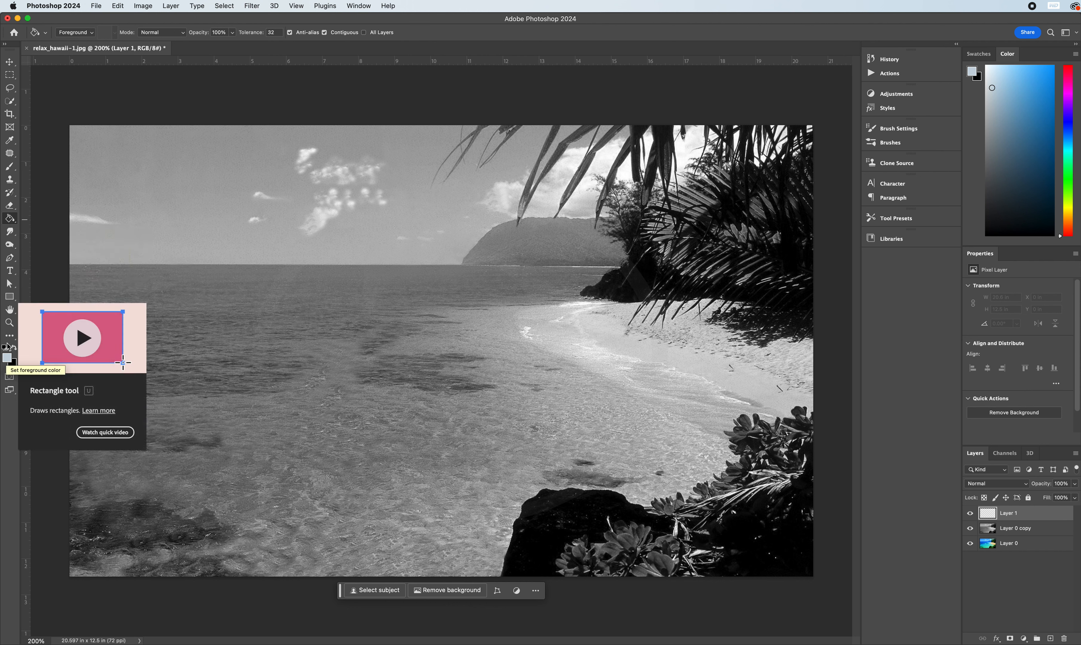
left_click(7, 358)
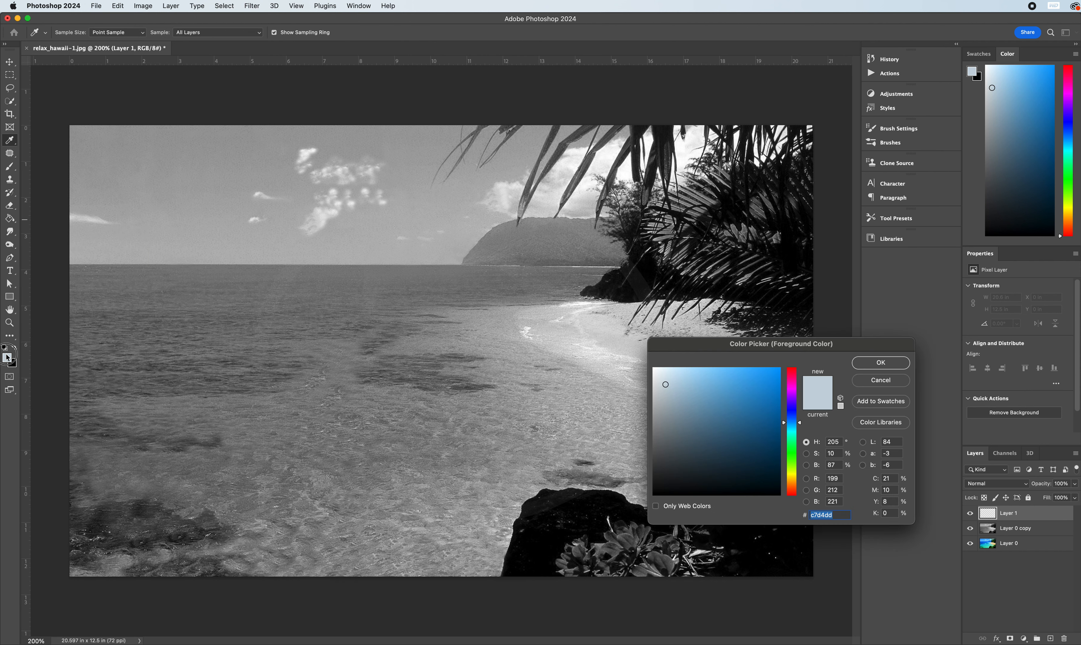
left_click_drag(687, 381, 629, 343)
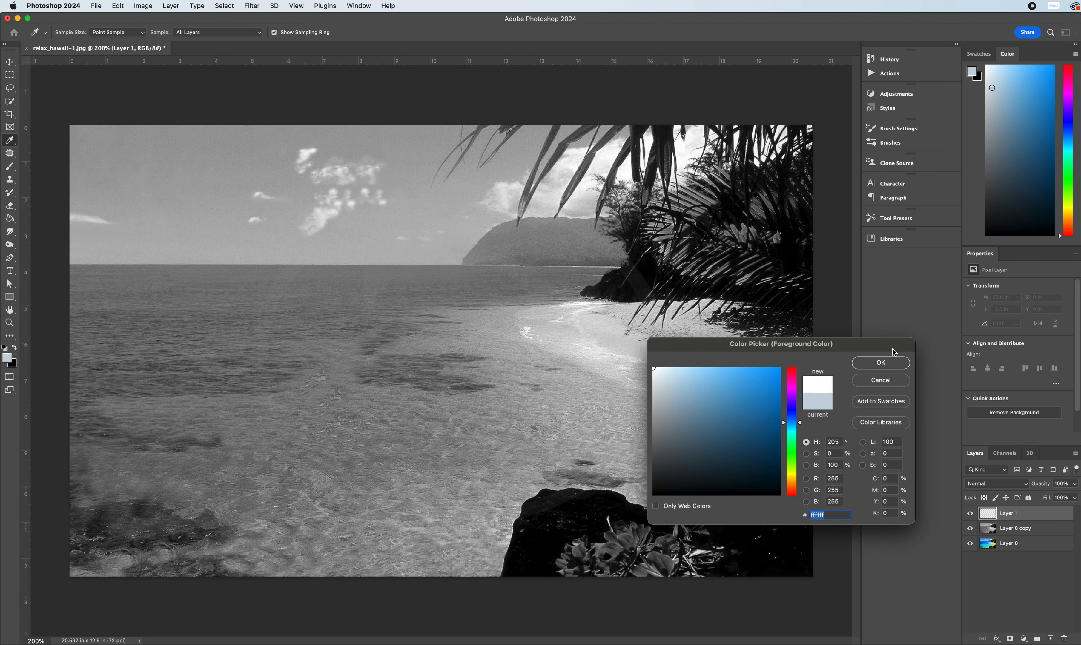
left_click(863, 368)
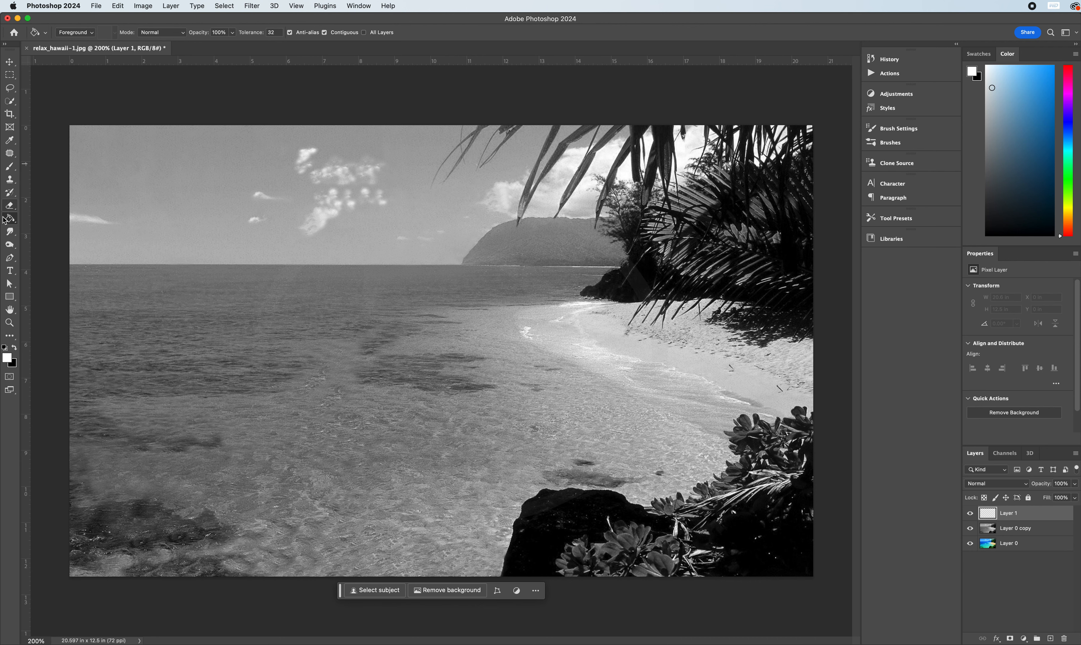
left_click(314, 286)
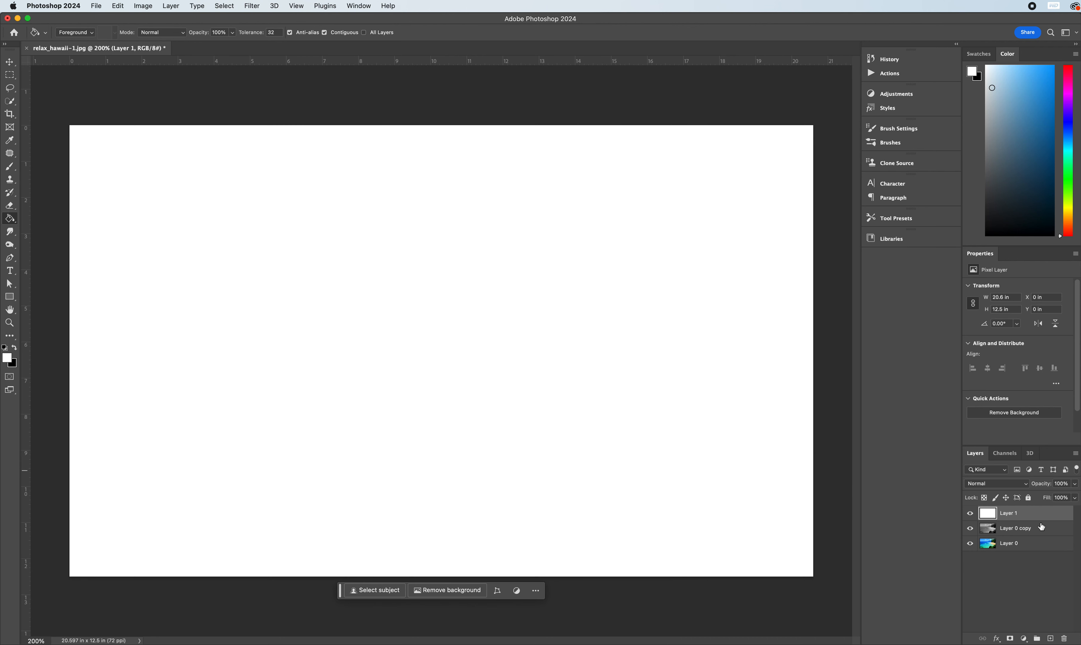
Create a paragraph text box spanning almost the whole canvas, with the text color set to black (000000).
left_click(10, 271)
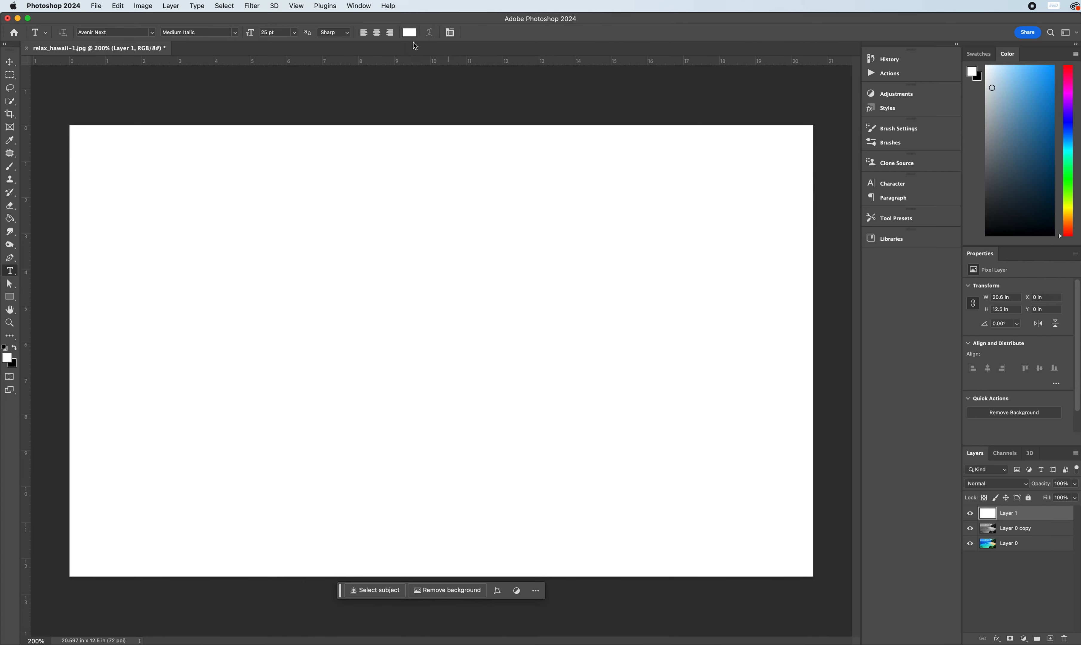
left_click(410, 33)
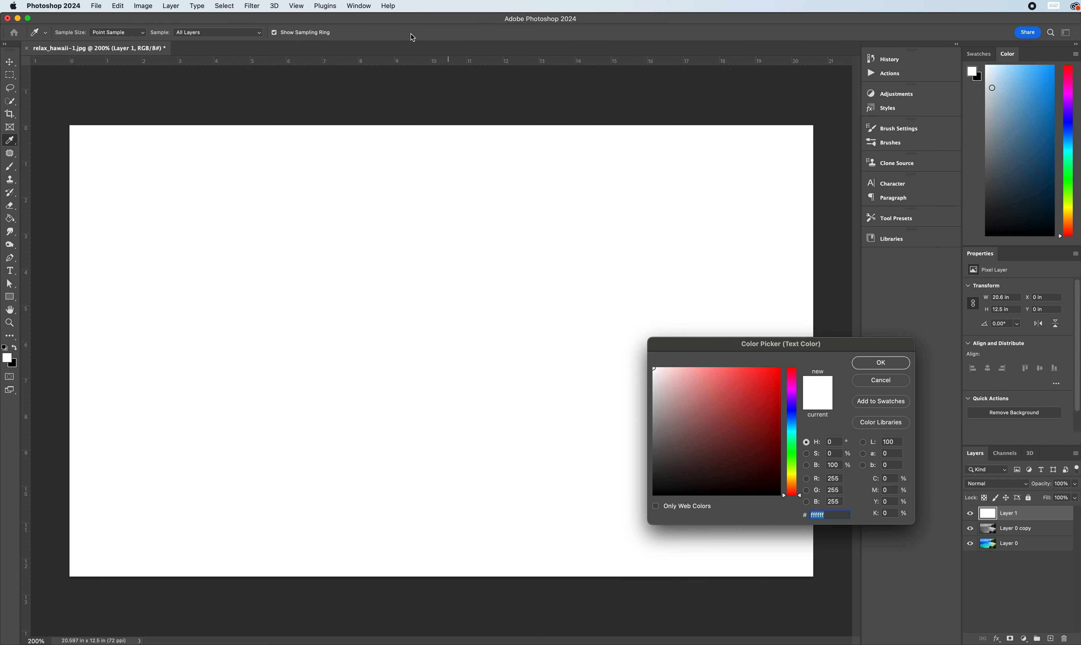
left_click_drag(755, 472, 780, 521)
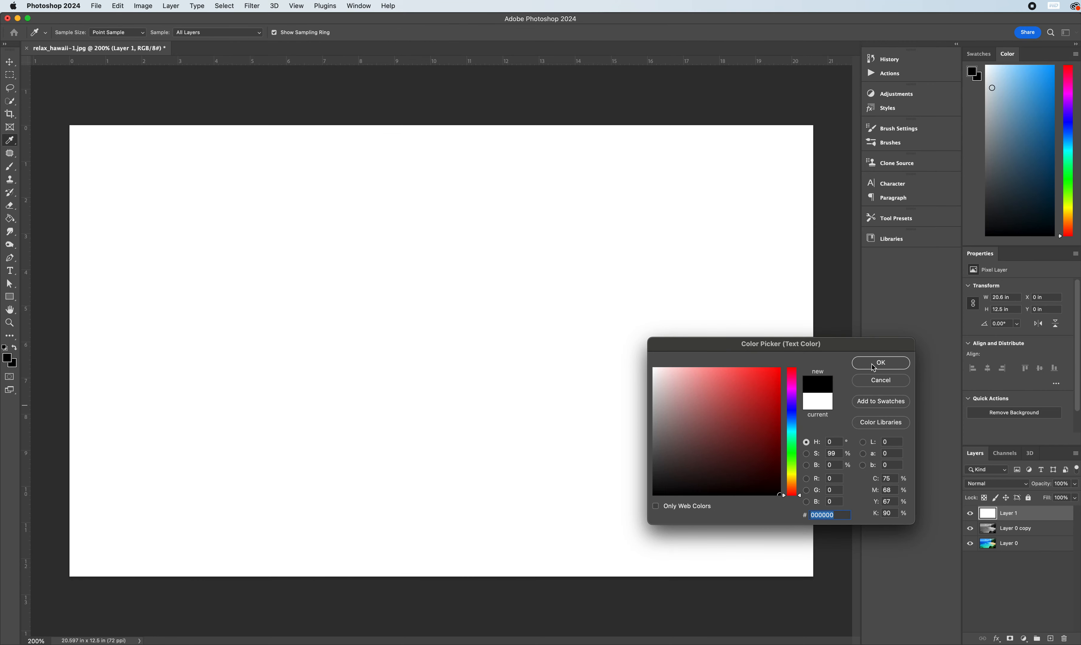
left_click(874, 364)
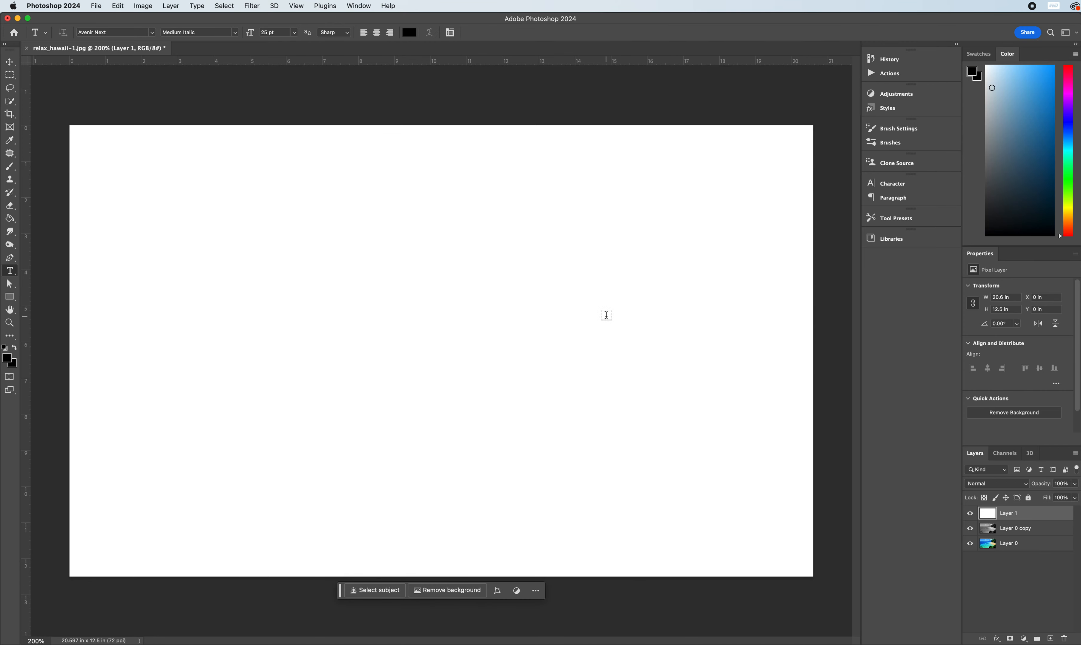
left_click_drag(79, 136, 804, 569)
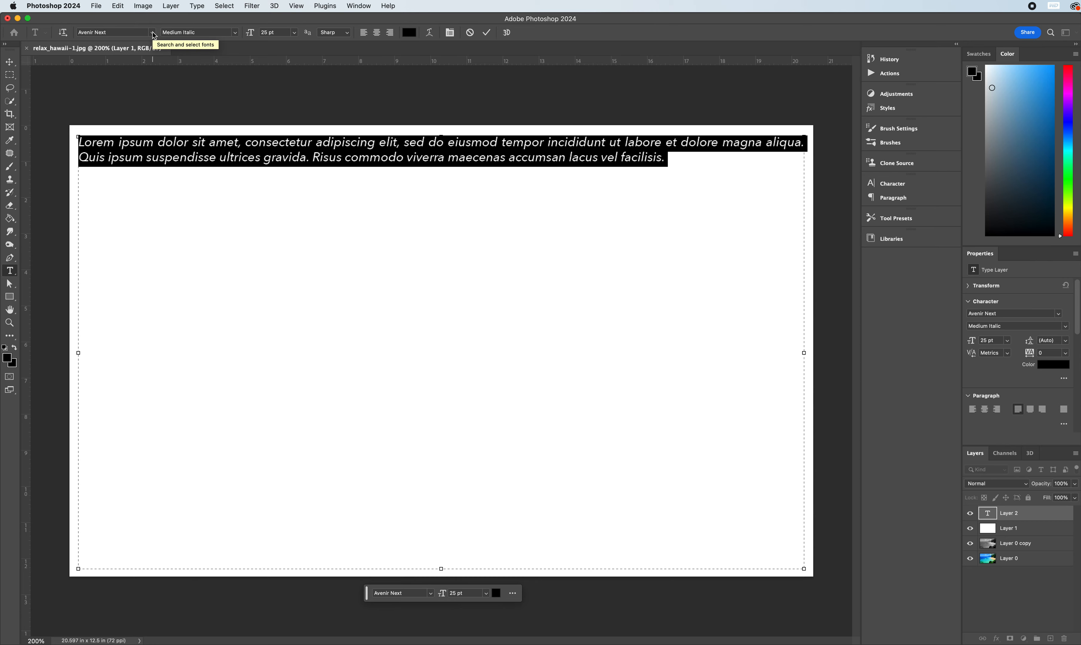
Set the text box's font to Impact Regular.
left_click(153, 34)
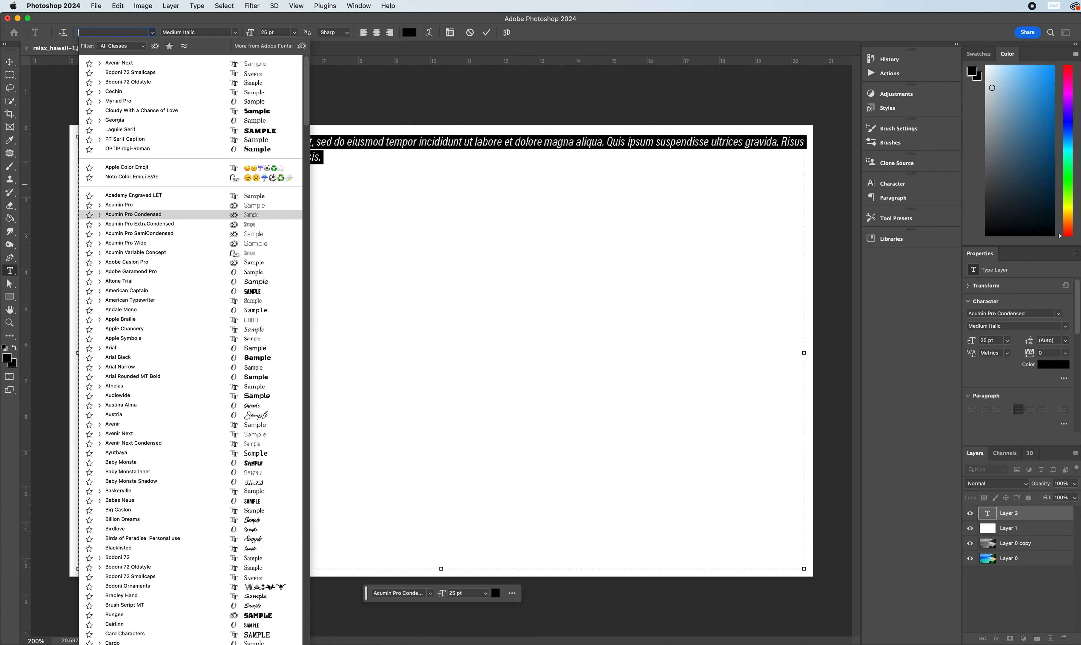
type("imp")
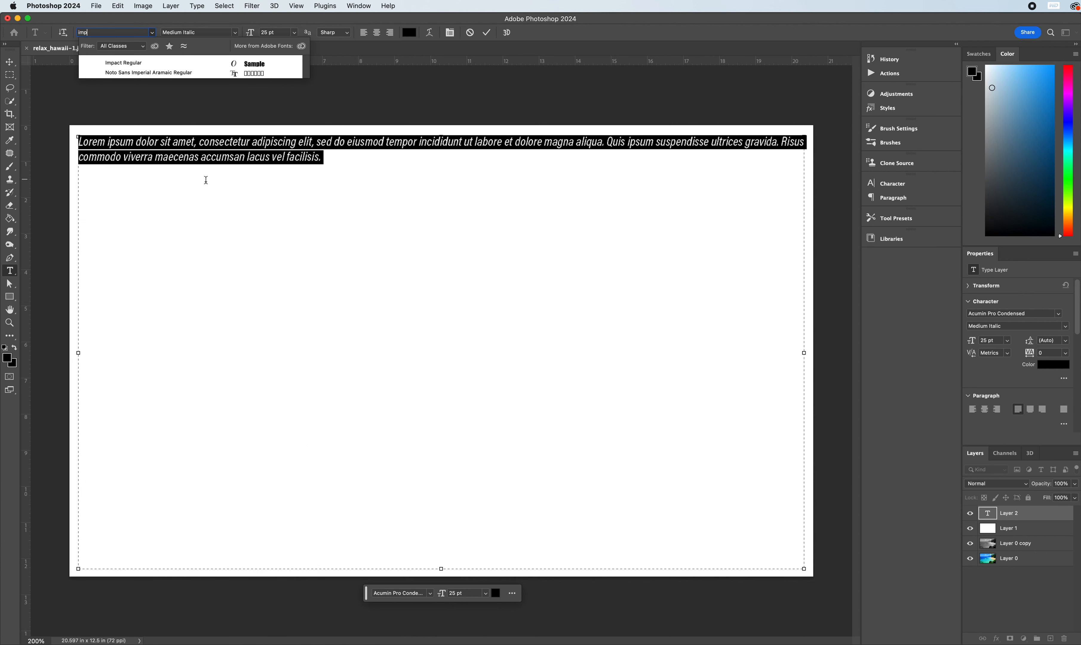
left_click(136, 65)
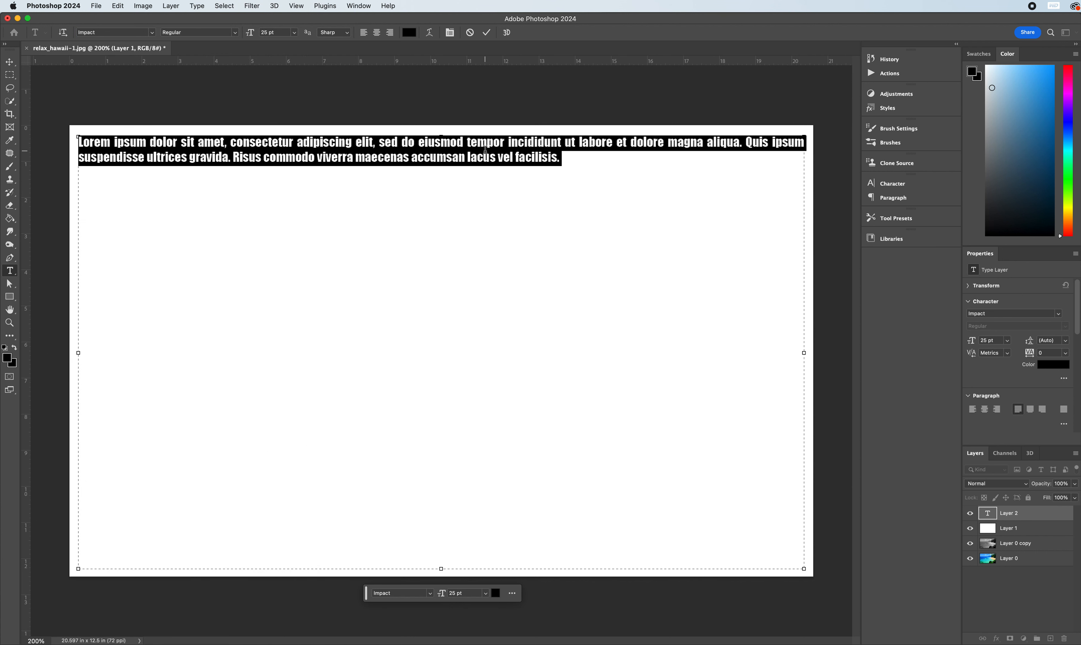
Enter "HAWAII" and "paradise" on two separate lines in the text box and center-align them.
type("HAWAII")
key("Return")
type("paradise")
key("super+a")
left_click(377, 33)
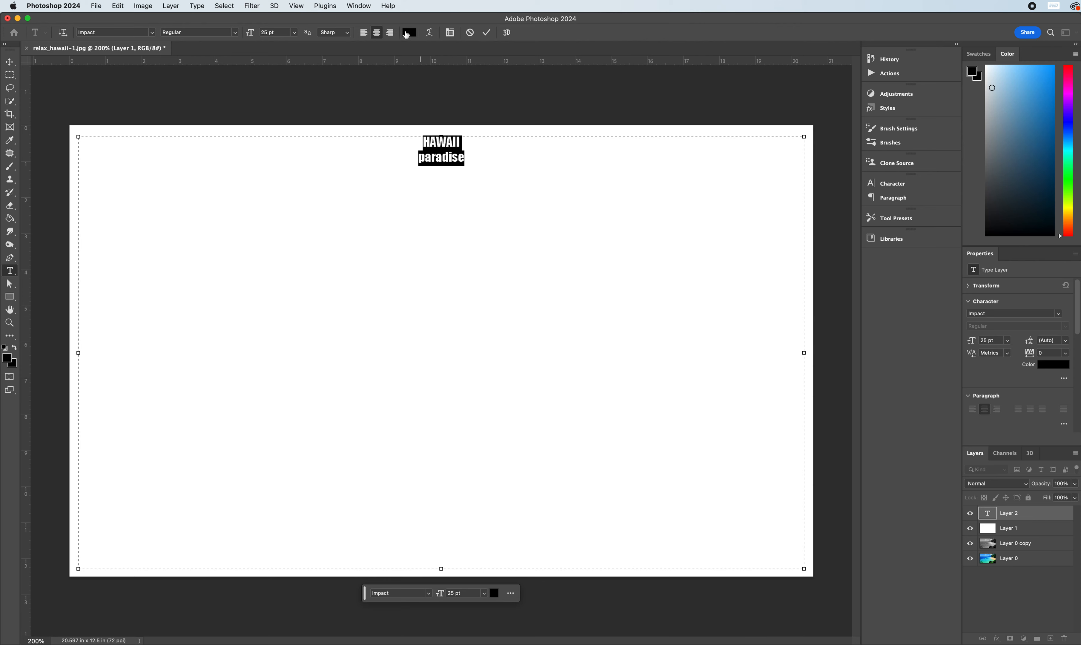
Bring up the detailed character formatting settings for the selected "HAWAII paradise" text.
left_click(900, 190)
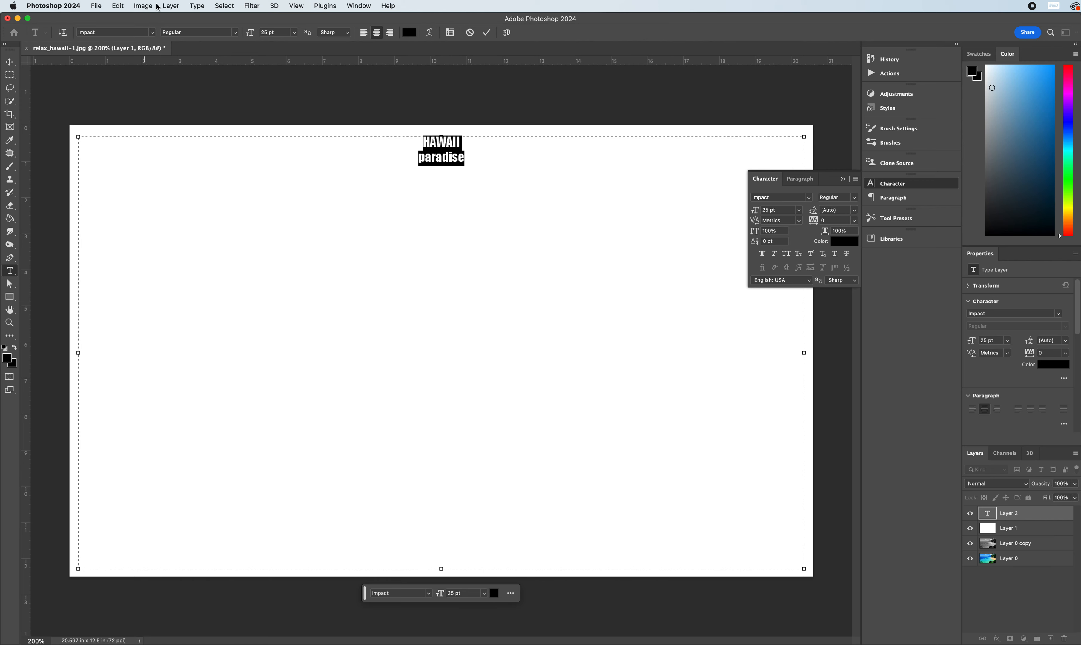
left_click(204, 5)
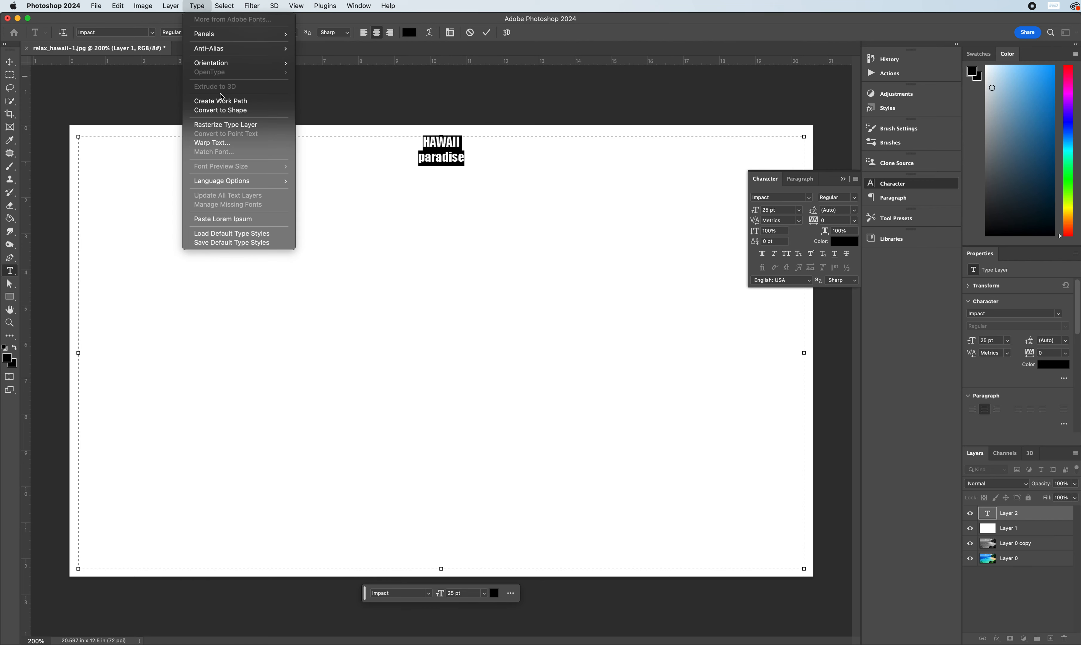
key("Escape")
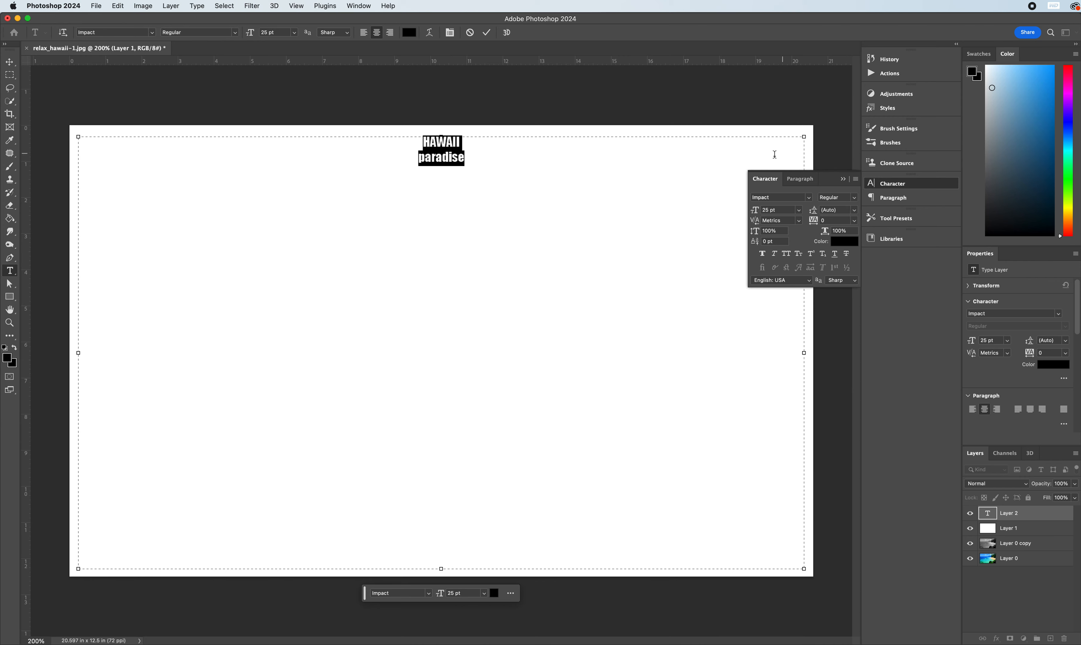